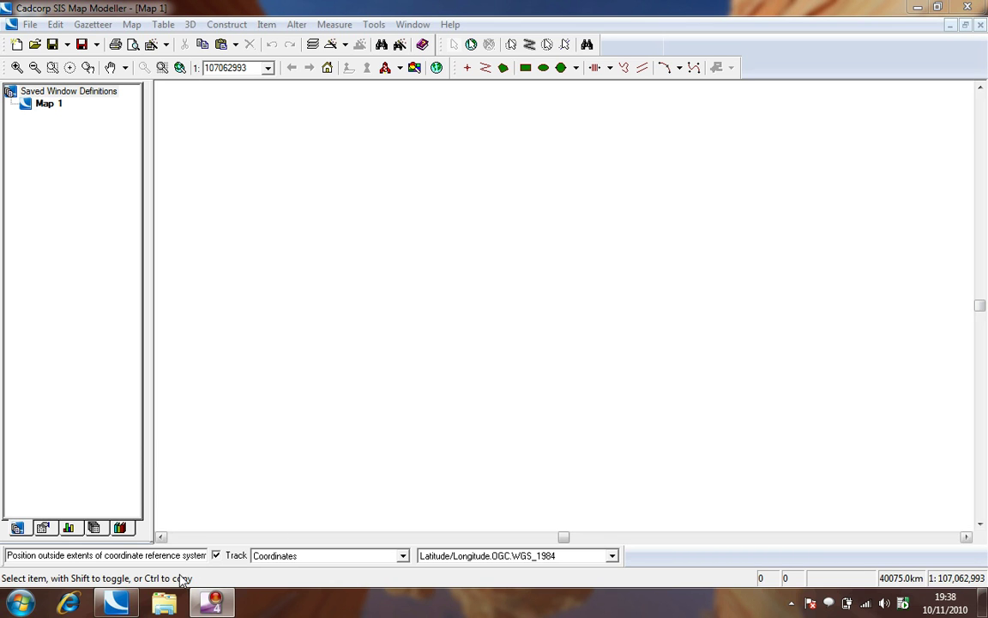
Step: Browse to Sample Data > OSGB MasterMap Data and drag the Topography archive onto Map 1
left_click(164, 601)
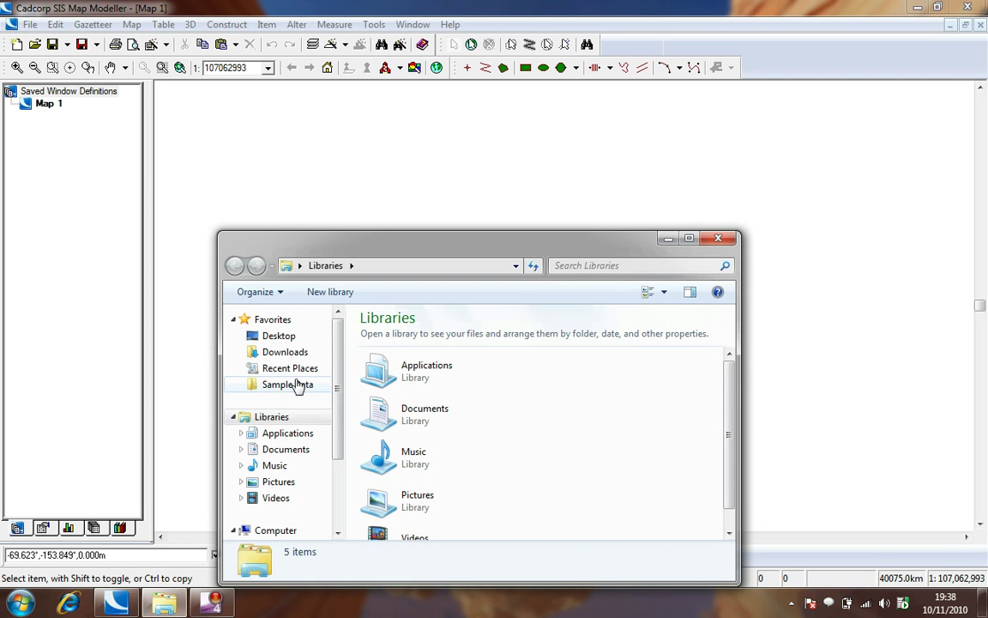
left_click(296, 387)
left_click_drag(421, 243, 662, 157)
double_click(645, 266)
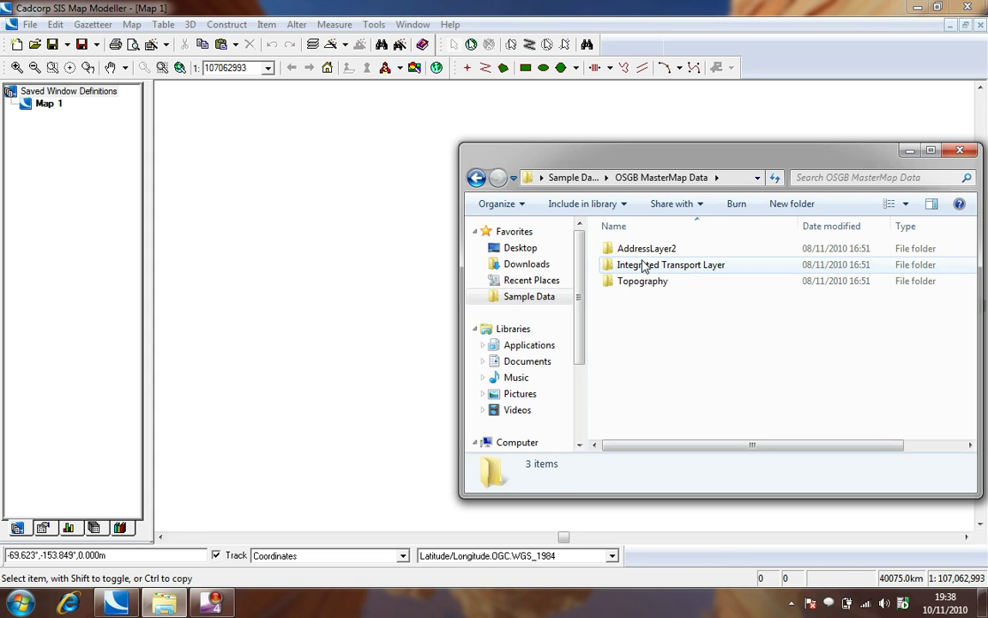
double_click(641, 282)
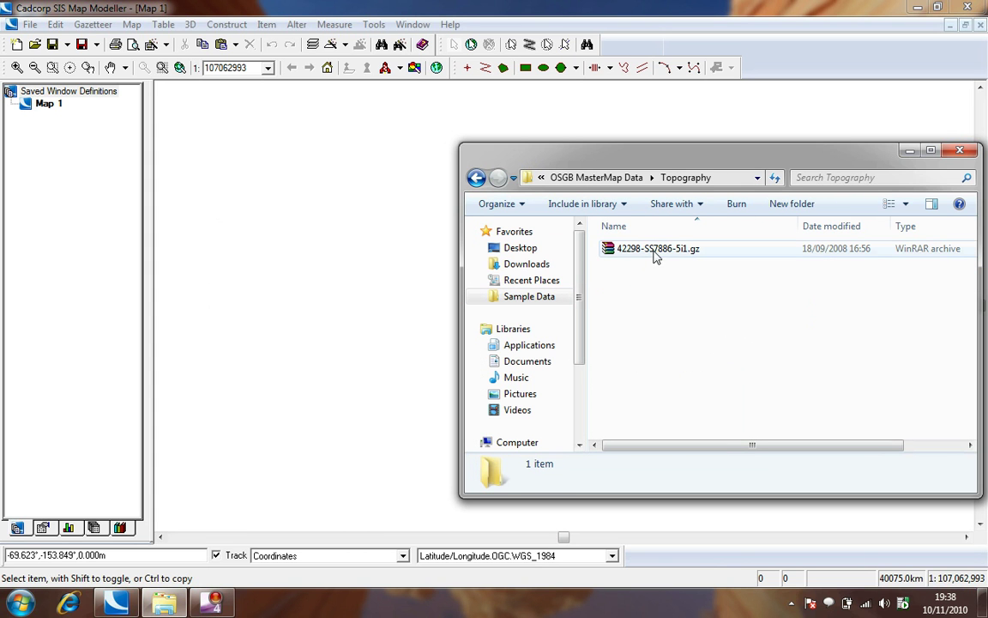
left_click_drag(655, 252, 403, 281)
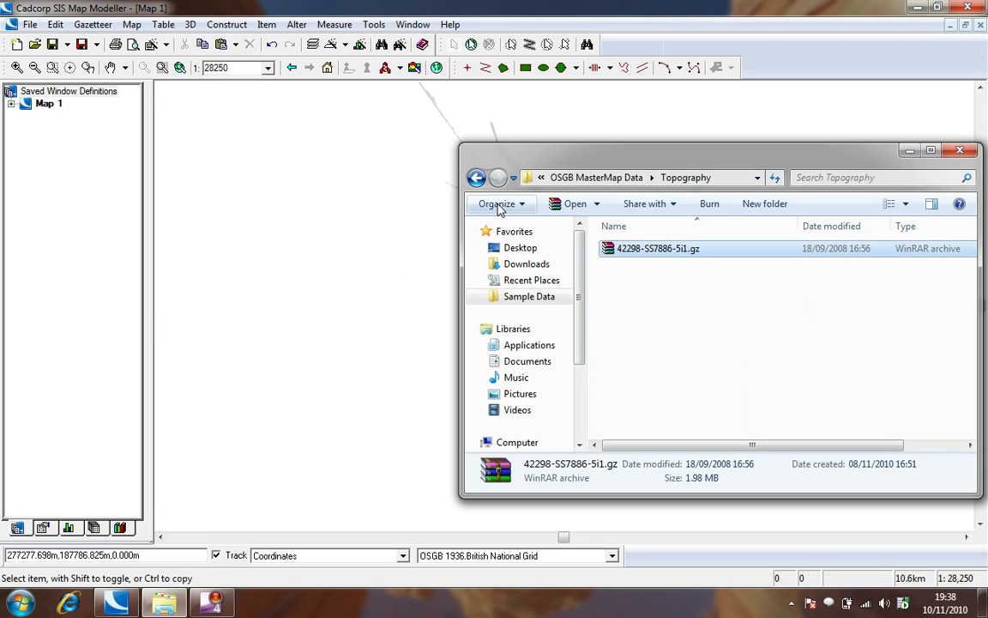
Step: Drag the Integrated Transport Layer and AddressLayer2 archives onto the map as well
left_click(598, 177)
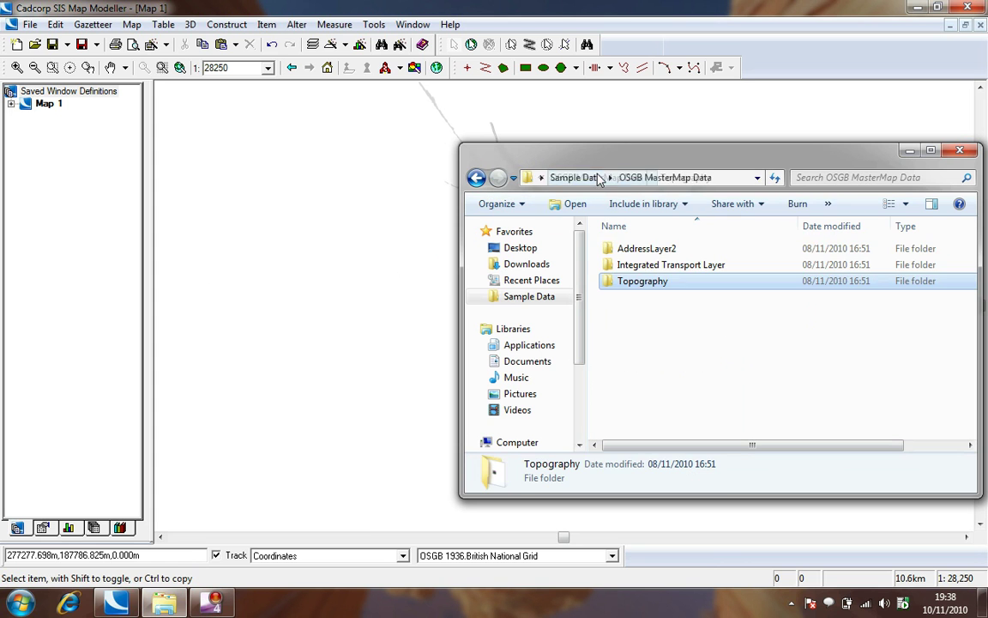
double_click(636, 273)
left_click_drag(638, 250, 420, 281)
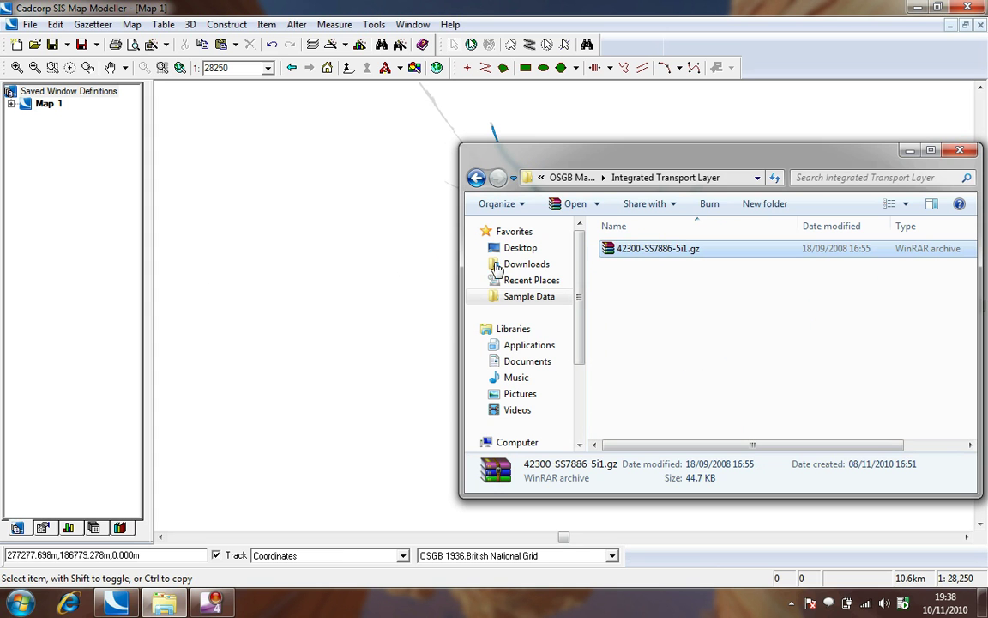
left_click(572, 178)
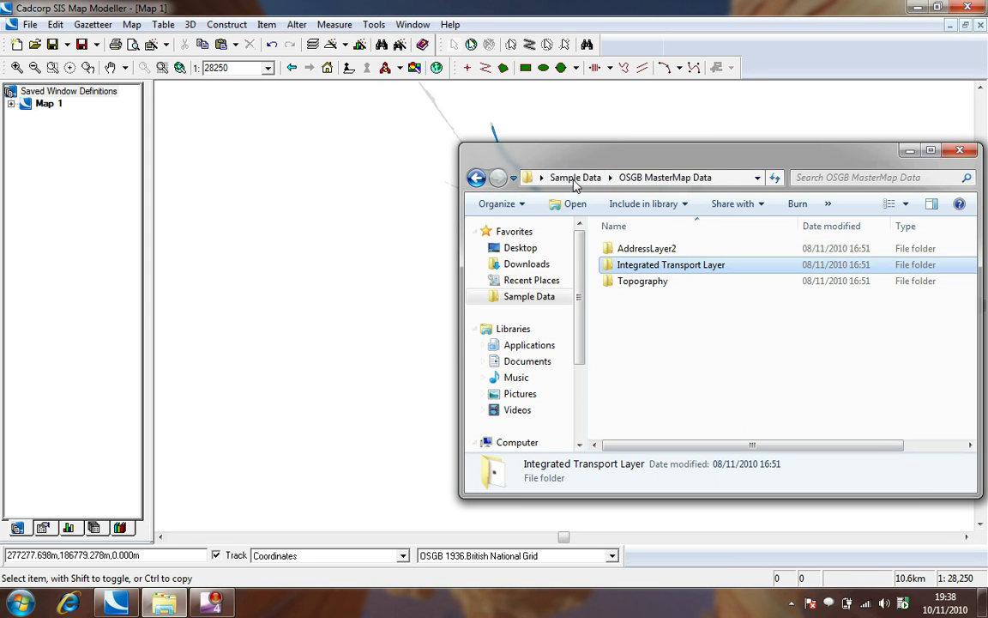
double_click(613, 250)
left_click_drag(622, 249, 394, 234)
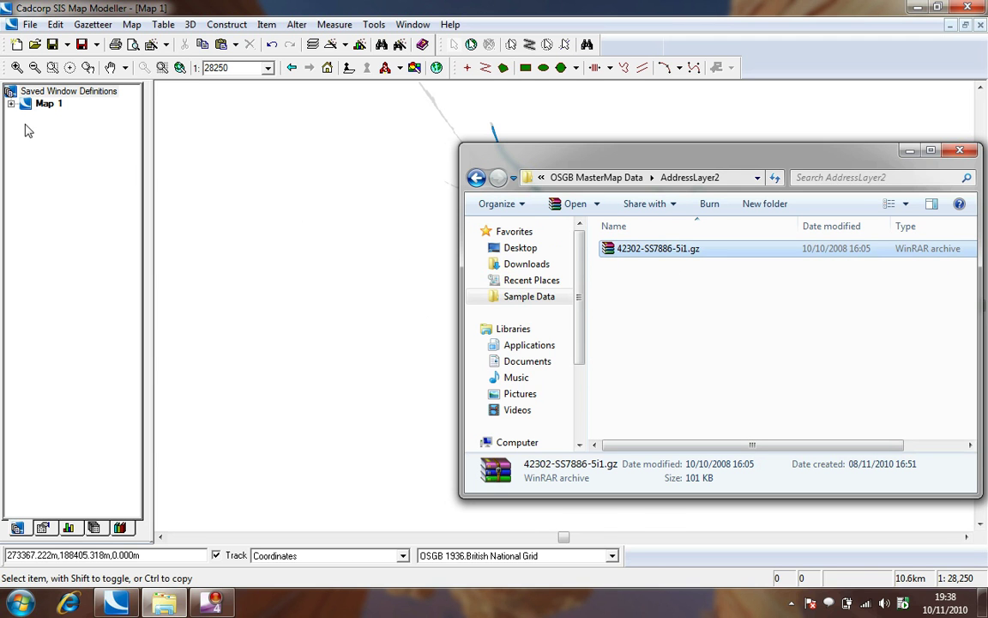
left_click(11, 104)
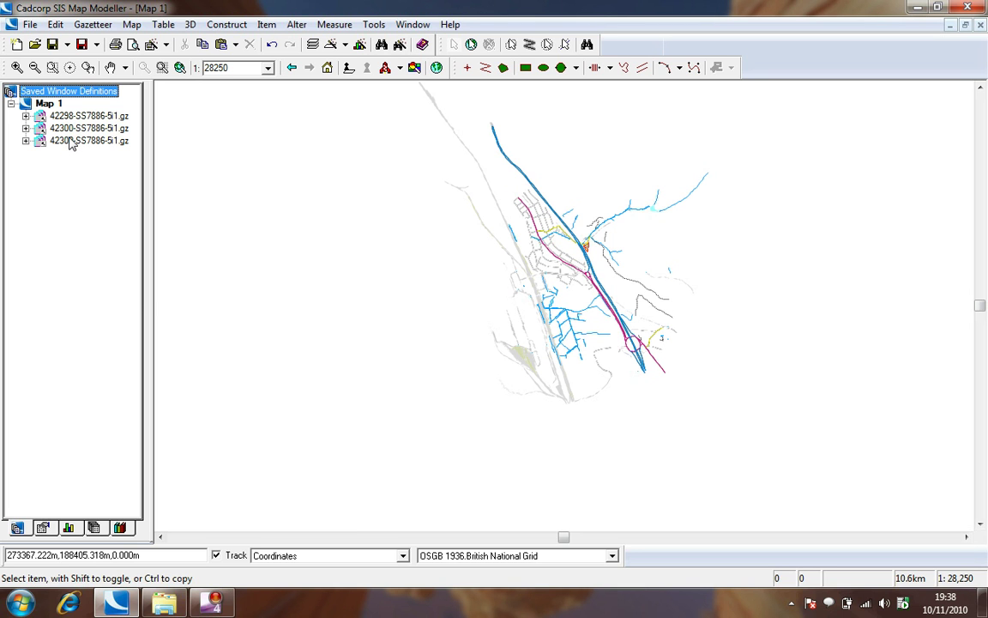
Step: Rename the third, second and first overlays to Address, Transport and Mastermap
right_click(72, 142)
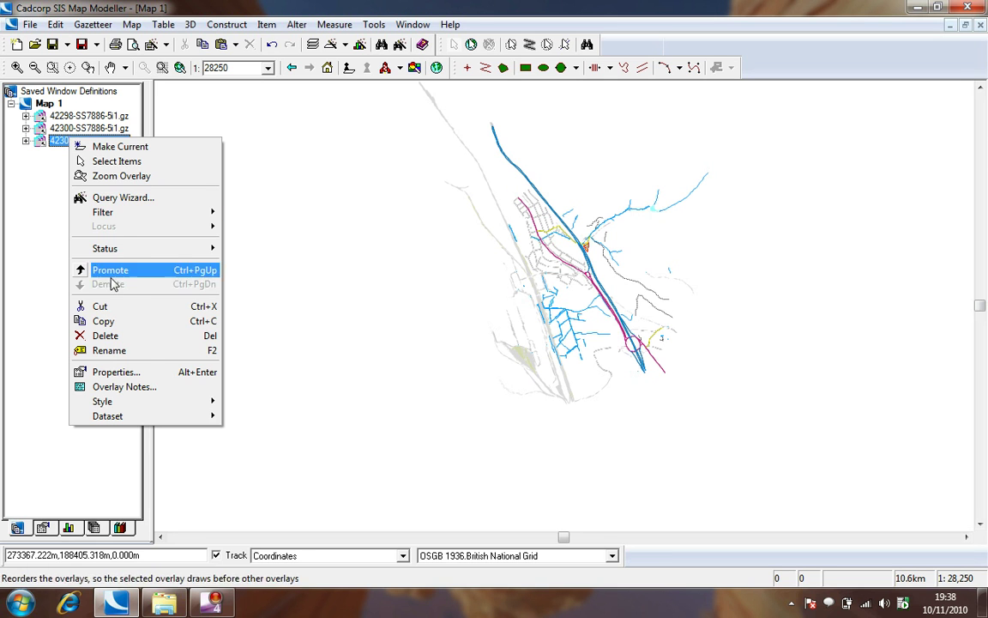
left_click(137, 351)
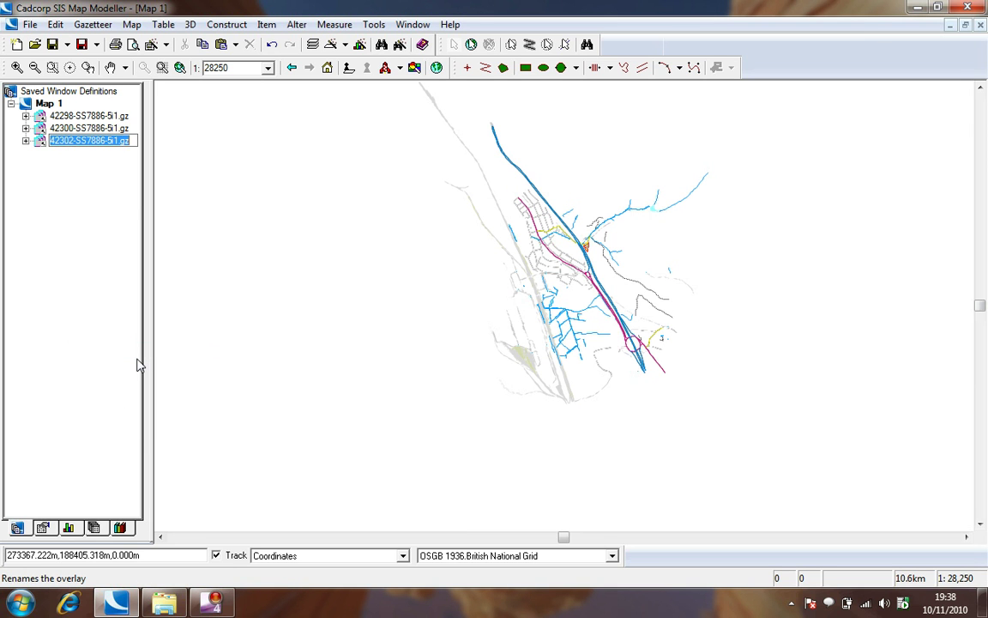
type("Address")
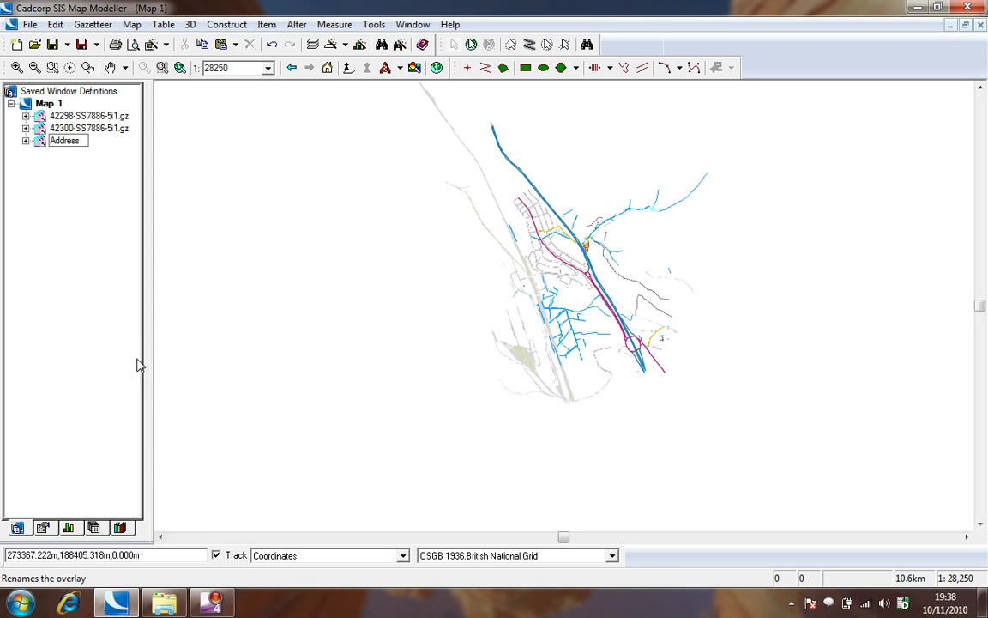
left_click(102, 129)
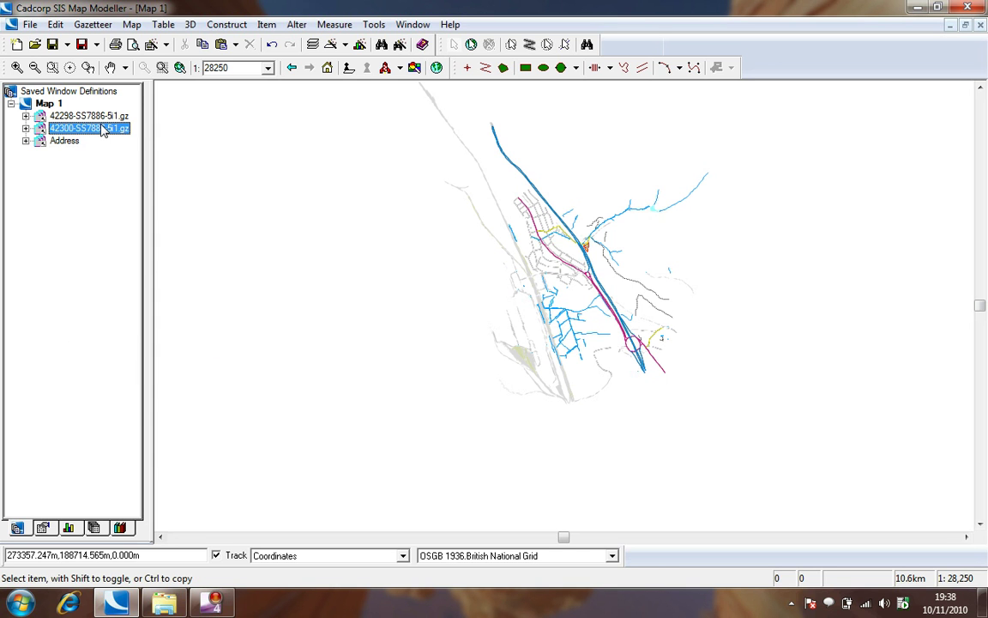
right_click(102, 129)
left_click(182, 338)
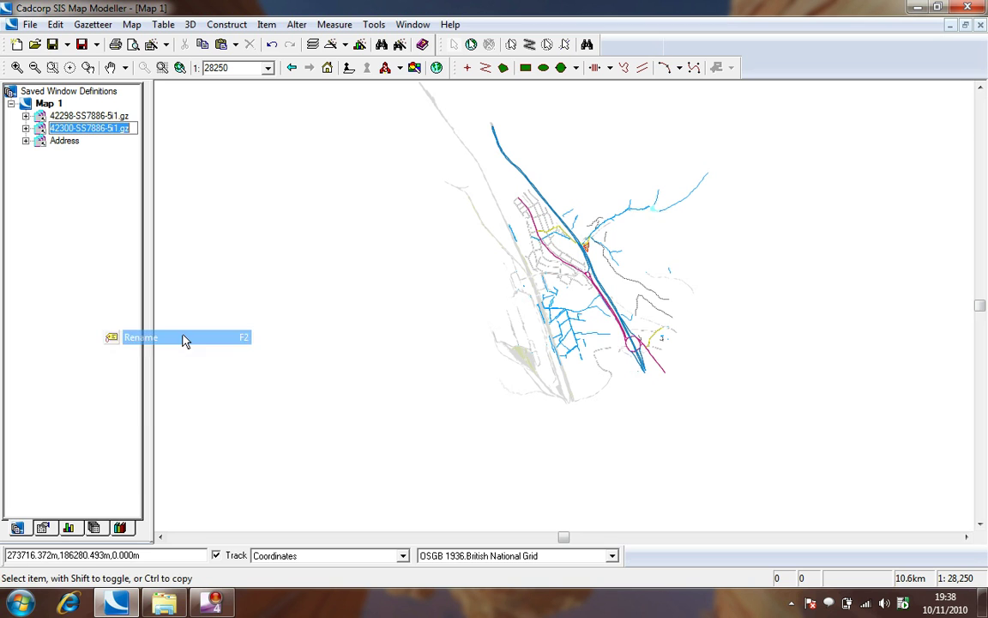
type("Transport")
right_click(74, 116)
left_click(114, 328)
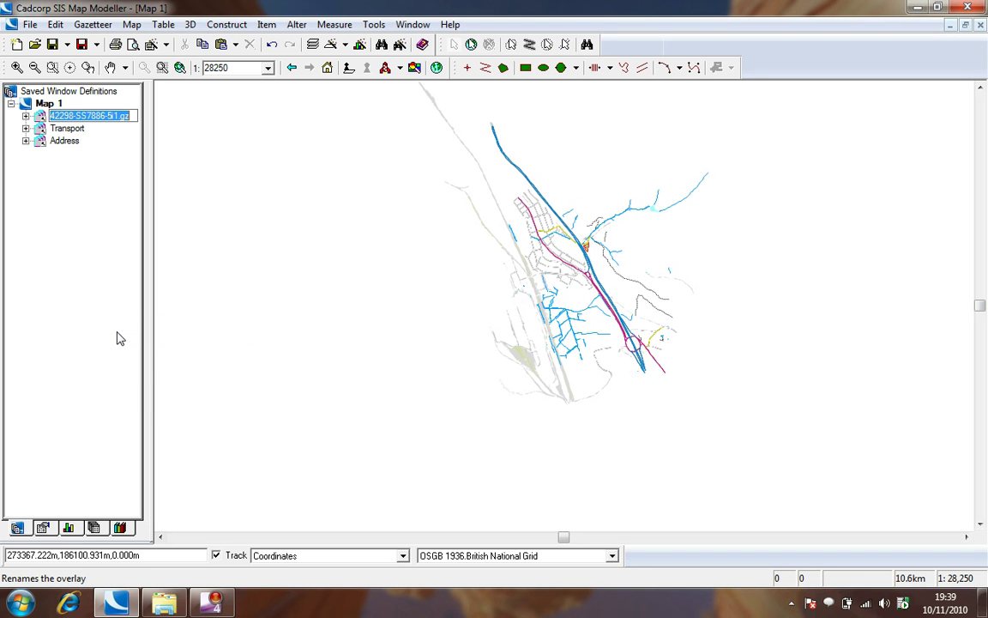
type("Mas")
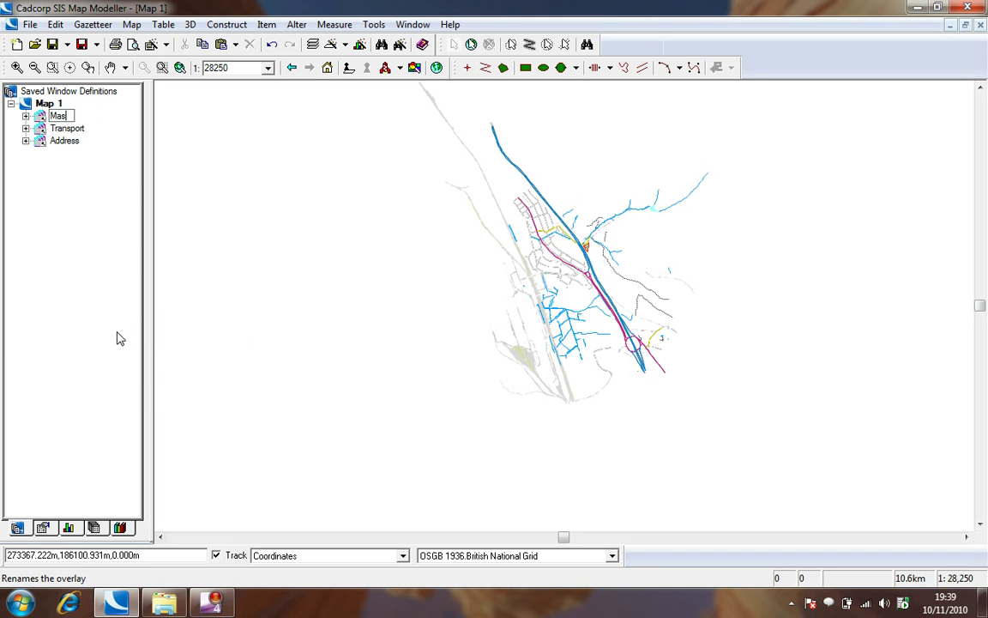
type("termap")
left_click(196, 189)
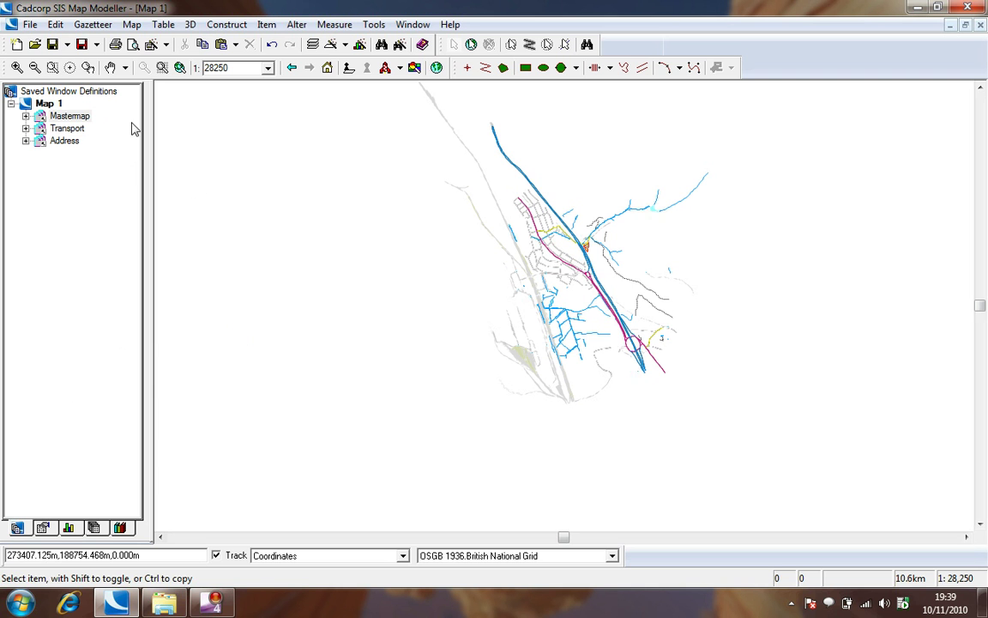
Step: Zoom in on the town's streets and buildings around the roundabout
left_click(17, 67)
left_click_drag(564, 268, 629, 295)
left_click_drag(381, 159, 509, 336)
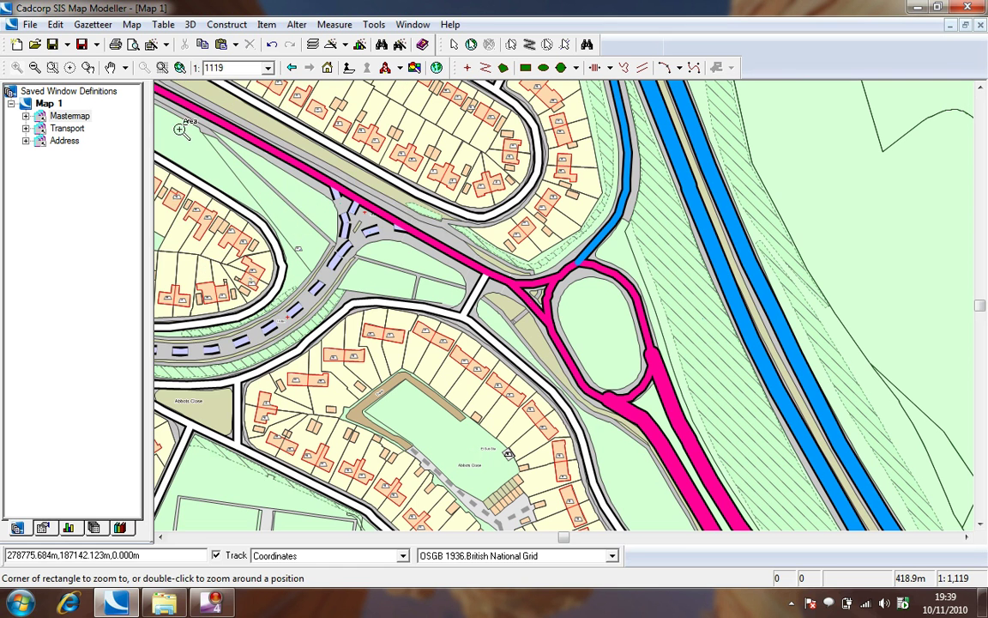
Step: Export the map to a Portable Document Format (*.pdf) file named 'My map'
left_click(30, 24)
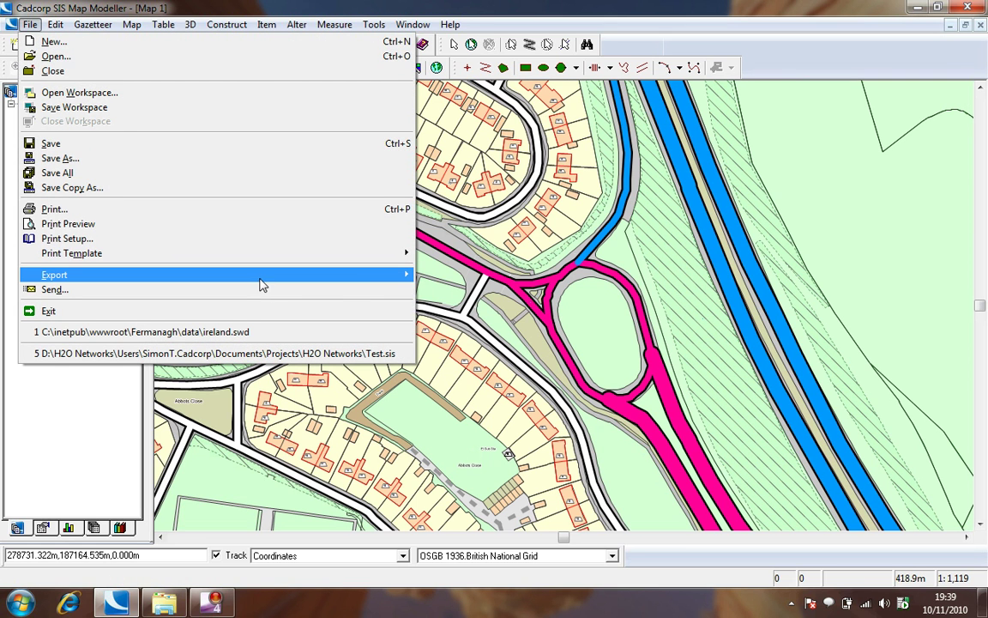
mouse_move(342, 275)
left_click(443, 276)
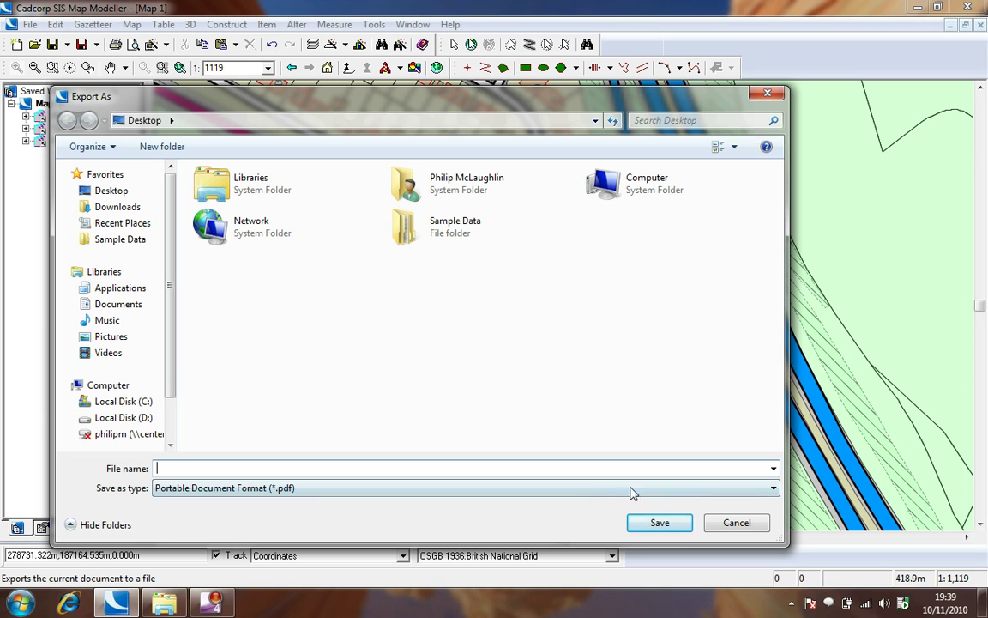
left_click(752, 493)
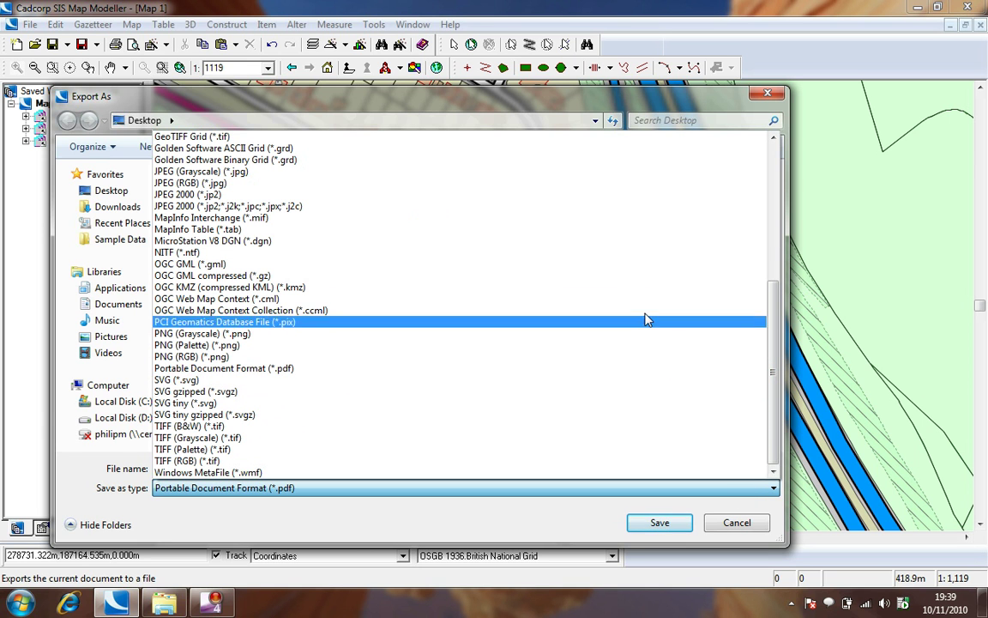
left_click(617, 368)
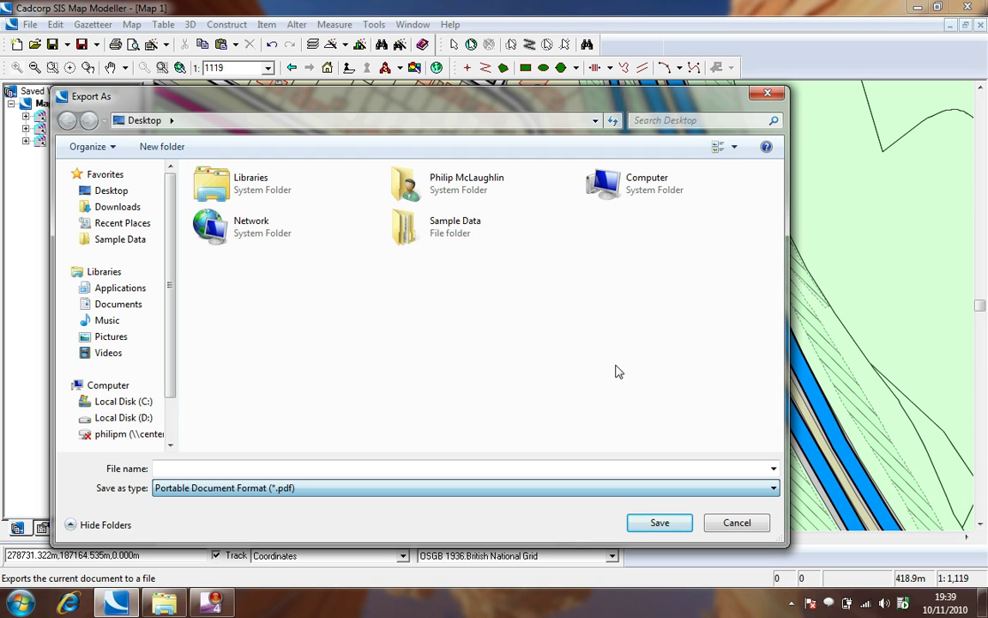
left_click(473, 469)
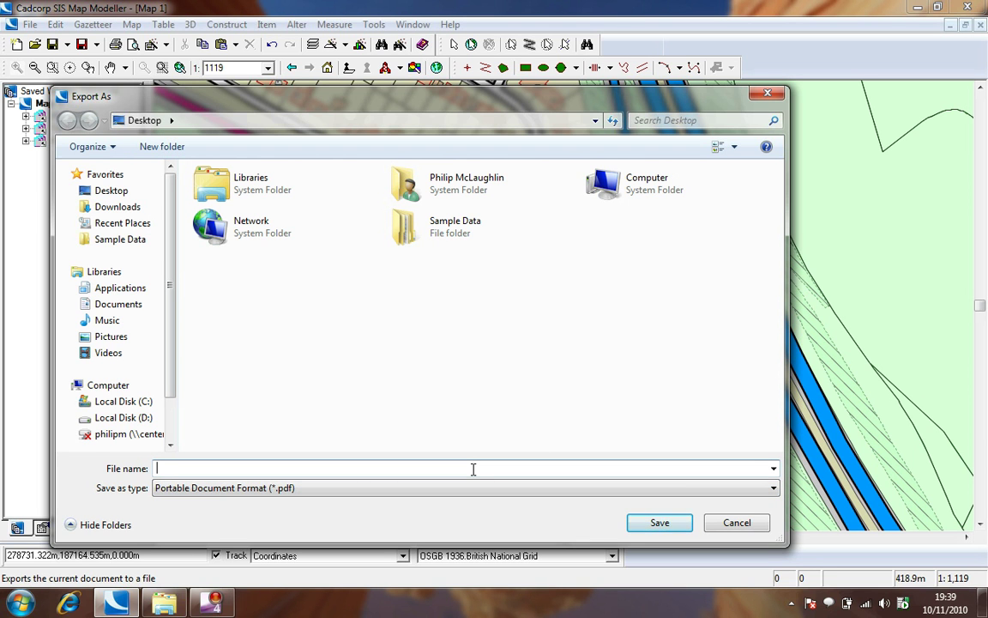
type("My map")
Step: Save the export and choose A4 as the page size in the PDF General settings
left_click(649, 531)
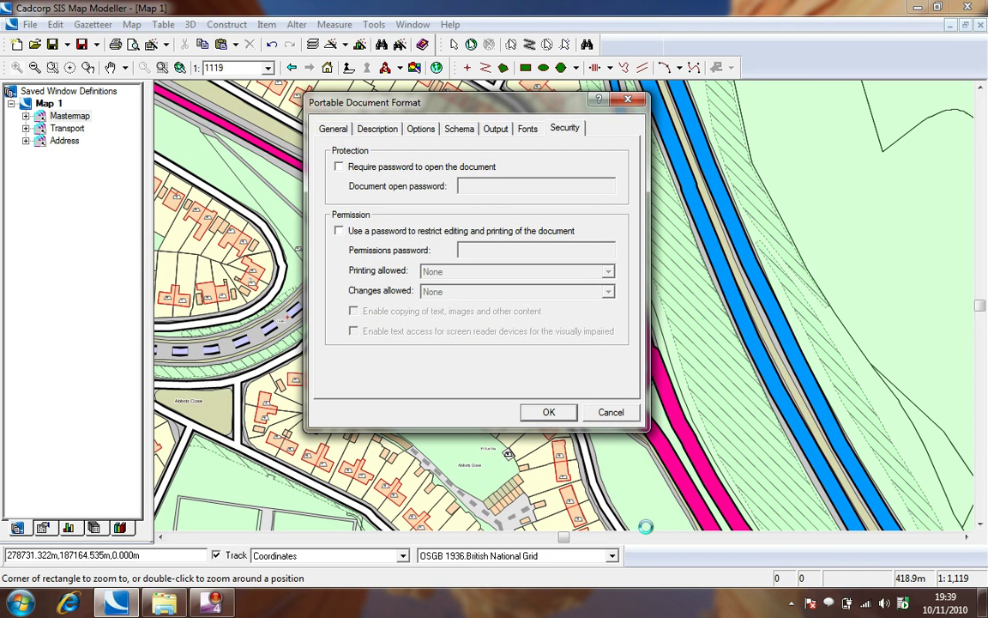
left_click(332, 129)
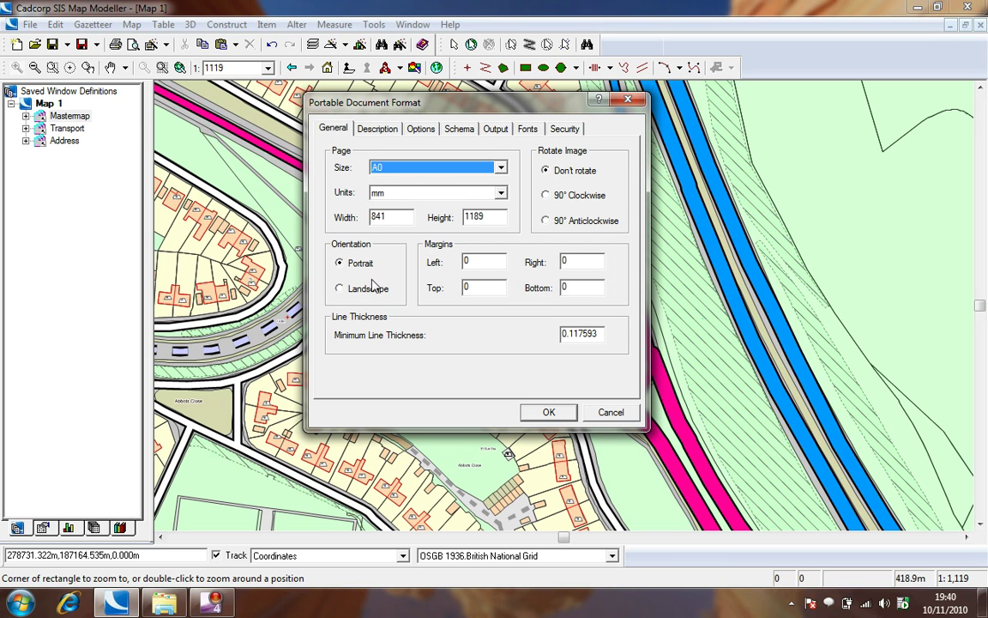
left_click(501, 169)
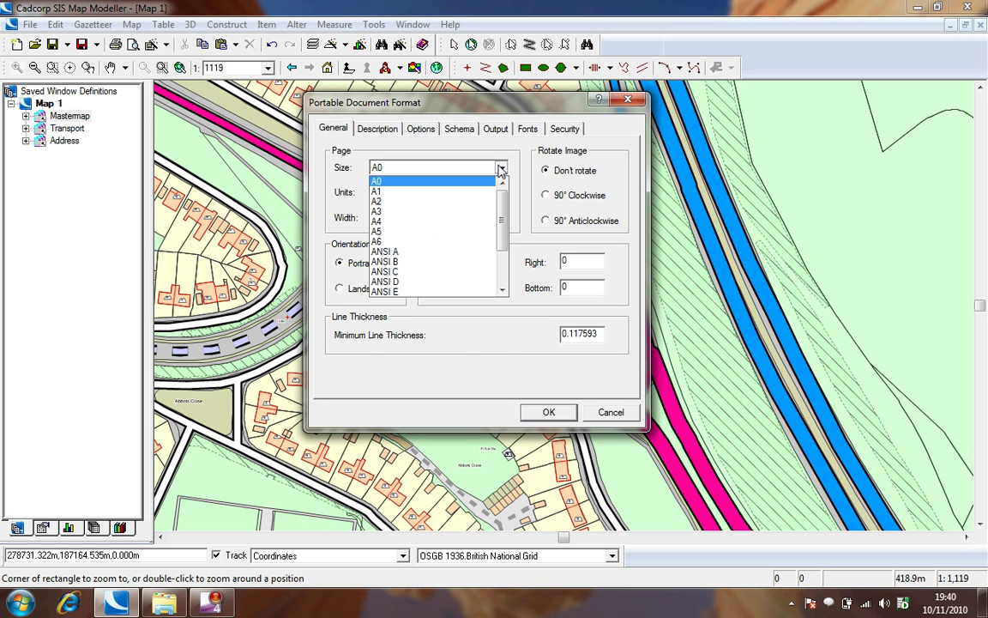
left_click(457, 223)
Step: Make the page landscape and set the PDF title to 'My map' and author to 'cadcorp'
left_click(366, 291)
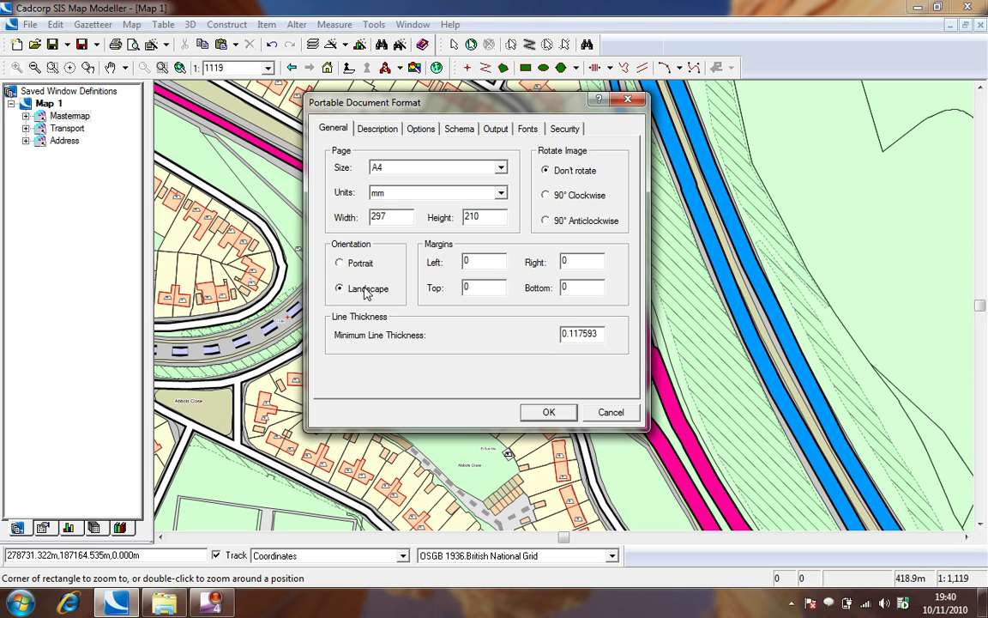
left_click(378, 129)
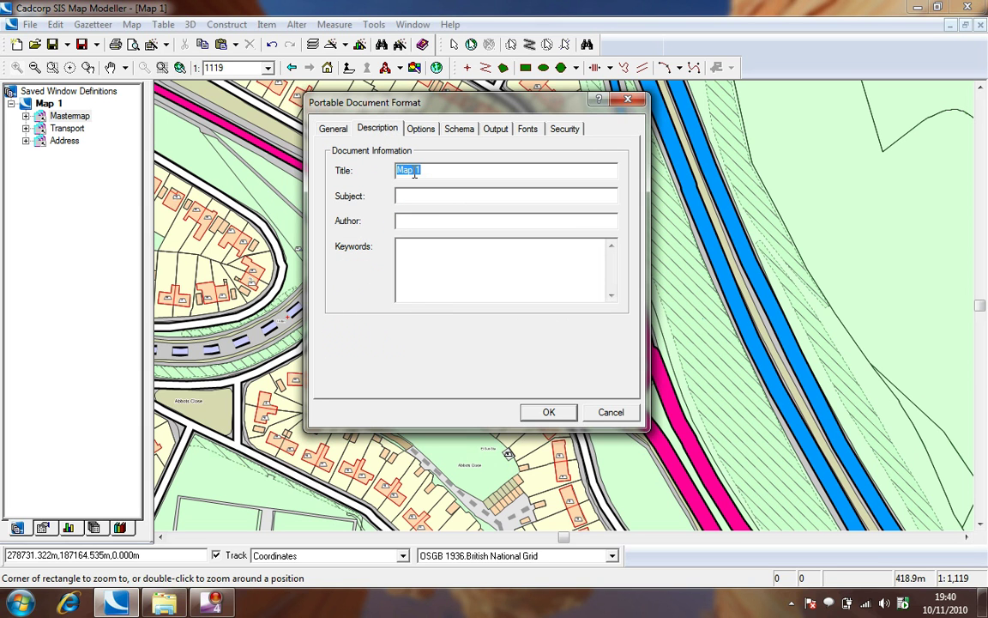
type("My map")
left_click(506, 220)
type("cadcorp")
Step: Enable layer export for Adobe Reader 6.0 and Illustrator 10, plus geospatial coordinate systems for Reader 9.0
left_click(422, 130)
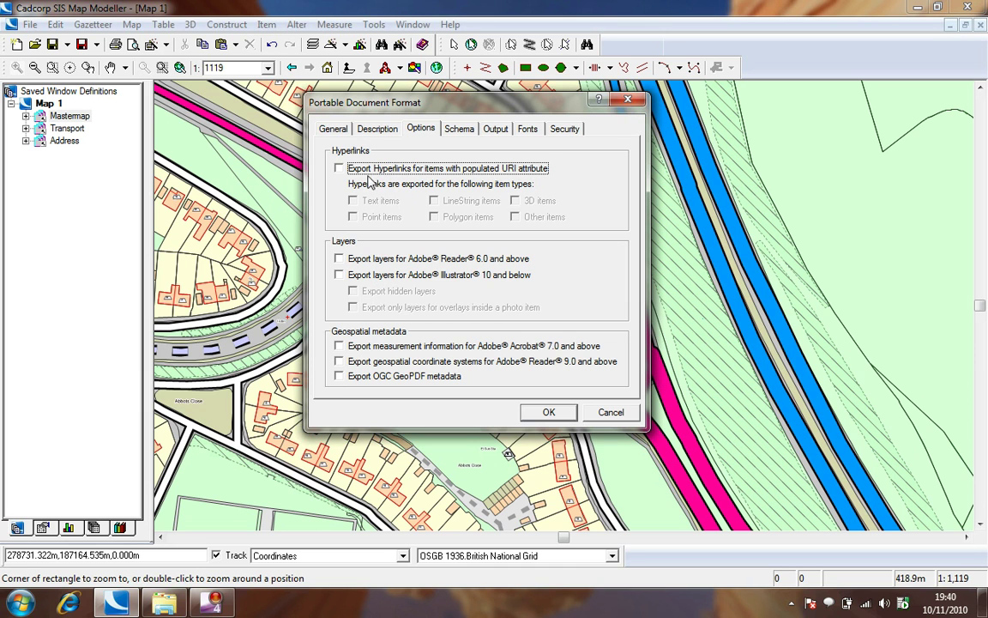
left_click(370, 171)
left_click(370, 171)
left_click(361, 257)
left_click(368, 275)
left_click(367, 276)
left_click(361, 258)
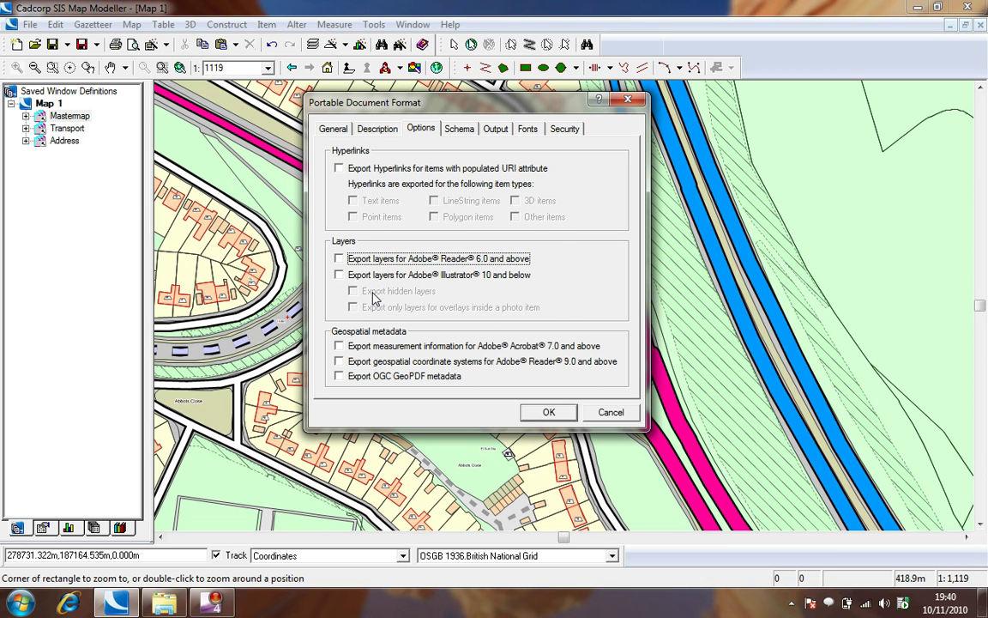
left_click(370, 261)
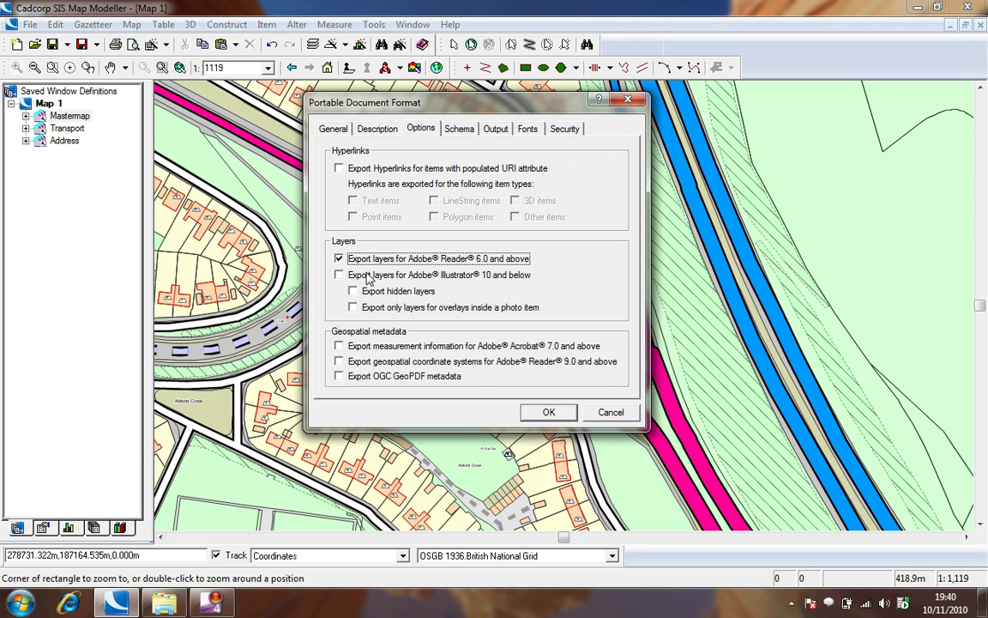
left_click(368, 277)
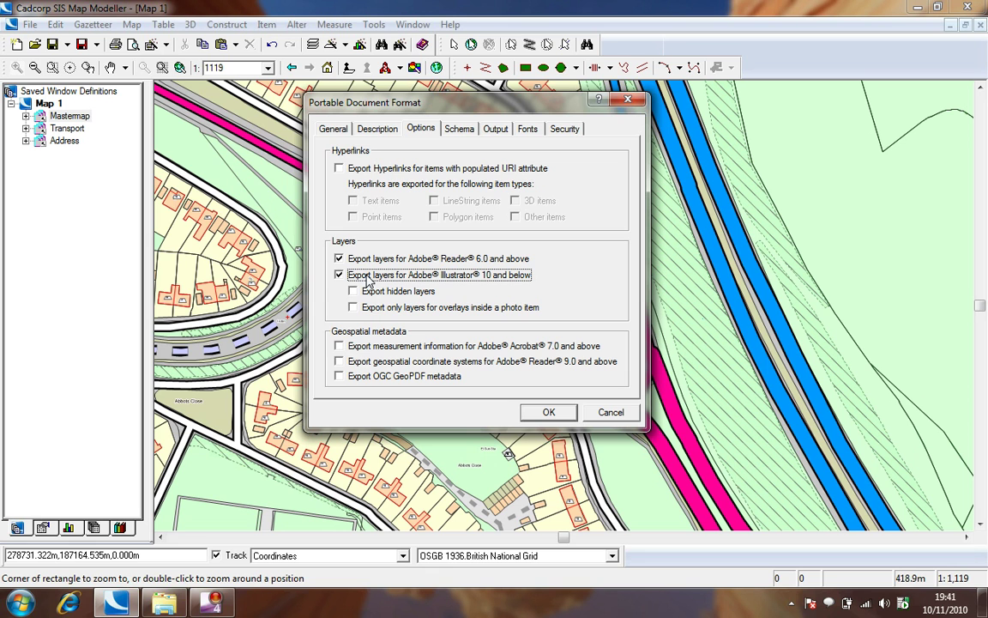
left_click(371, 347)
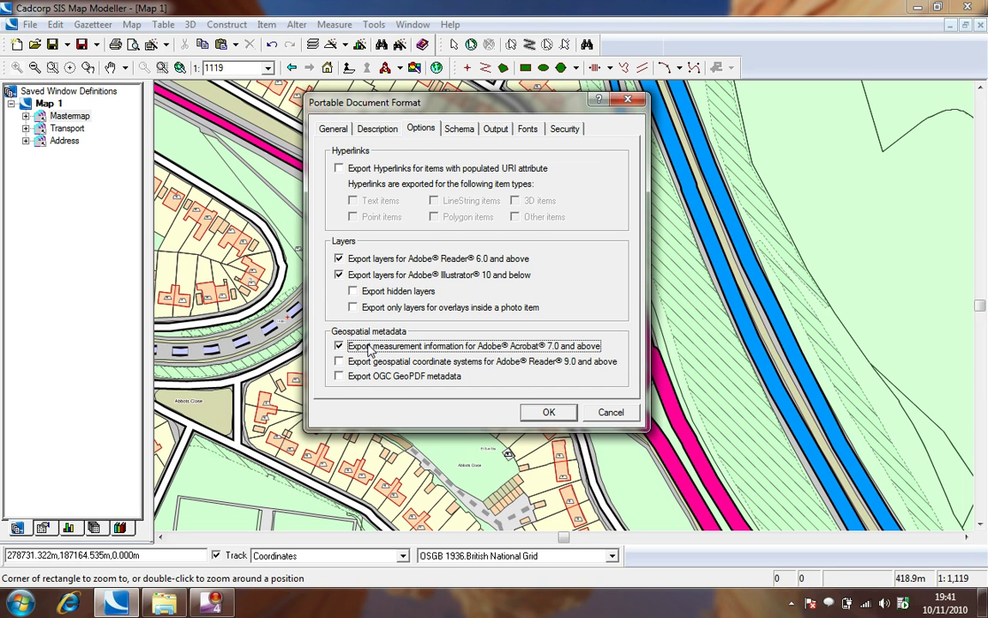
left_click(370, 362)
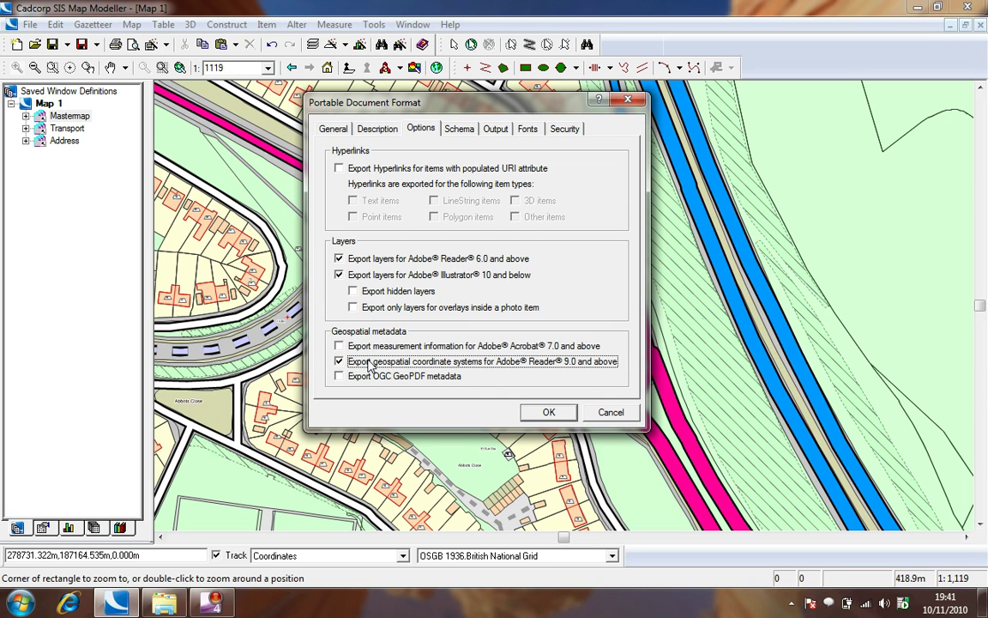
left_click(369, 378)
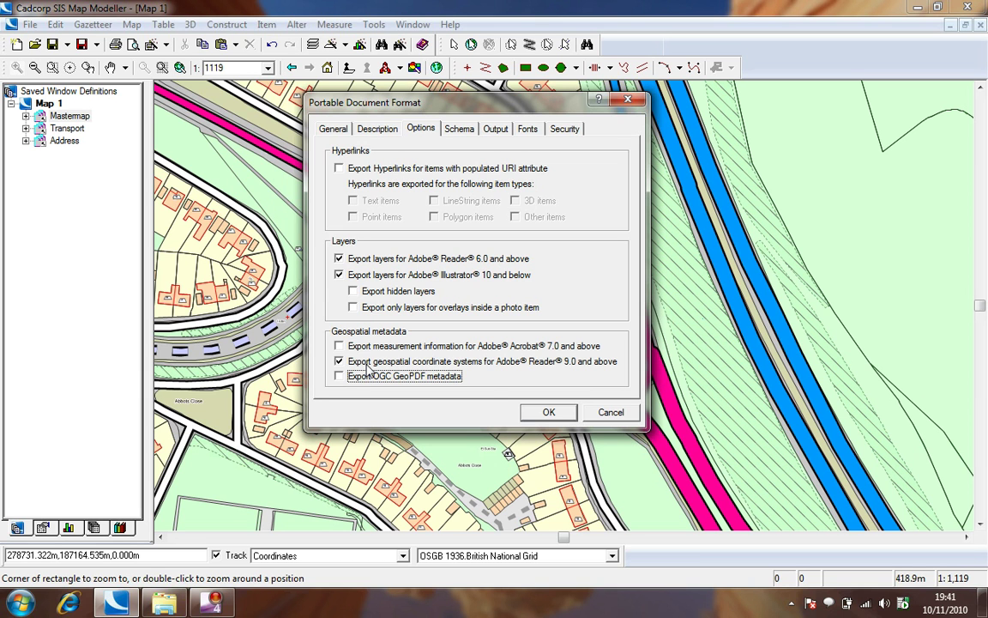
Step: Drop geospatial coordinates and export item attributes as PDF User Properties and PDF Comments
left_click(368, 361)
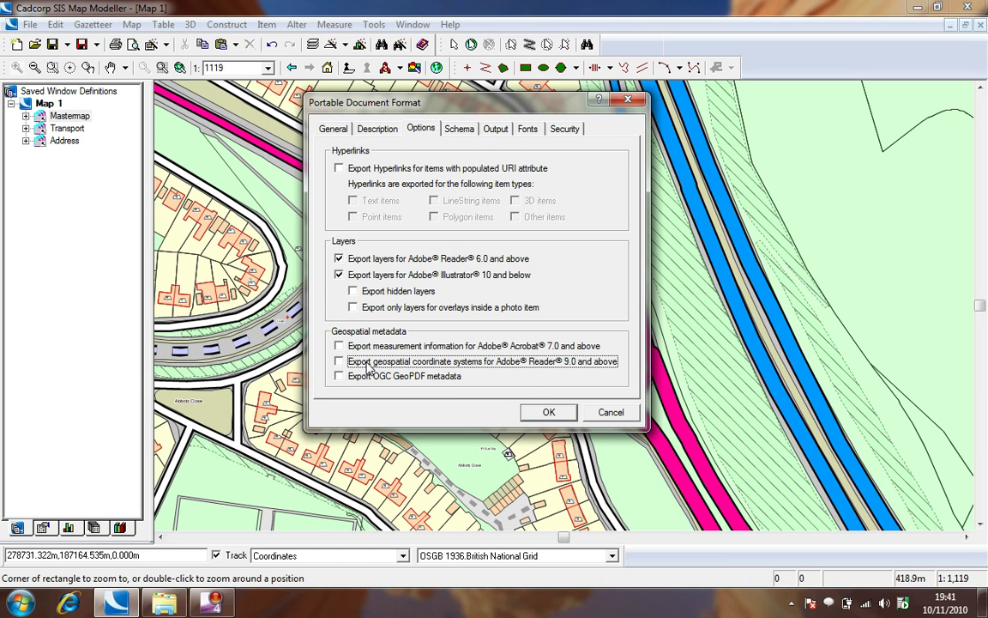
left_click(459, 131)
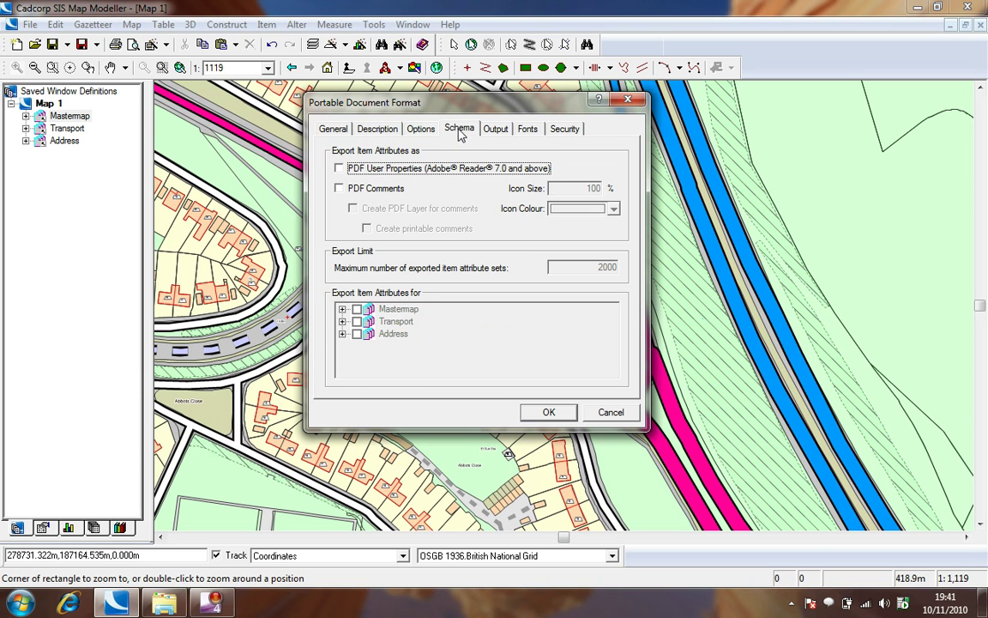
left_click(372, 172)
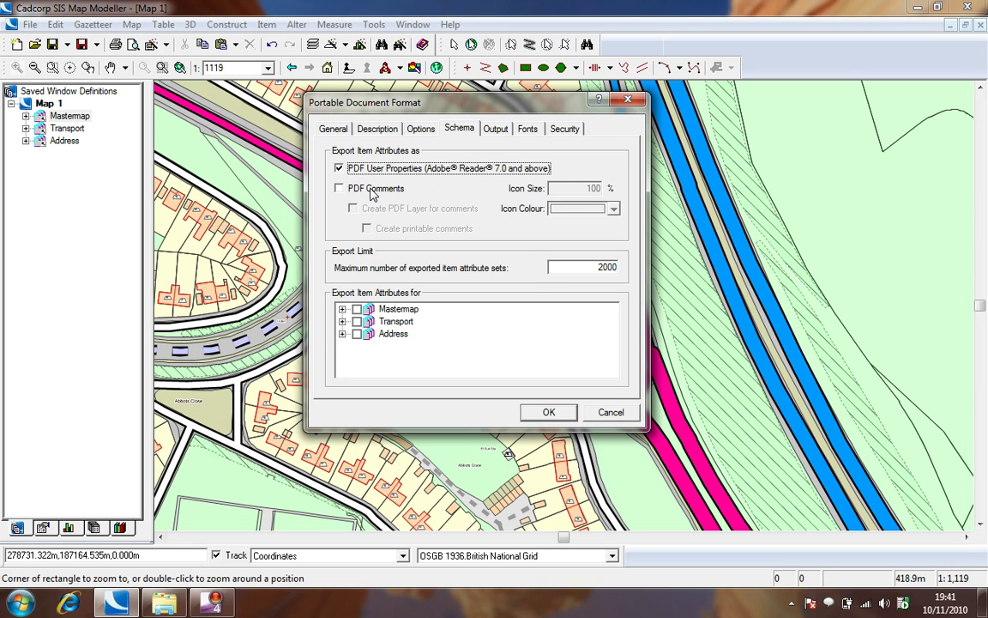
left_click(373, 190)
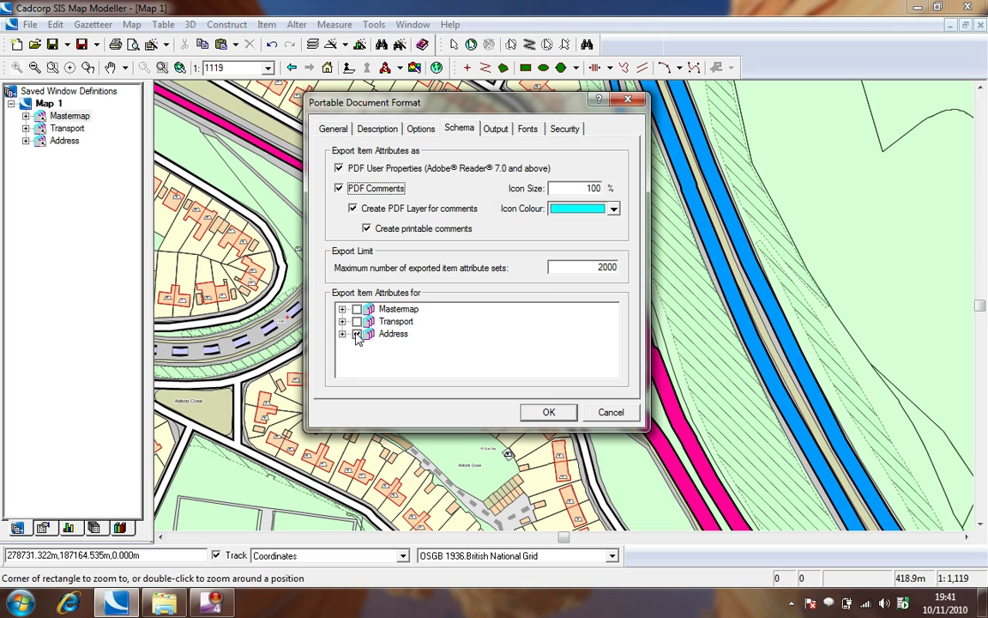
Step: Keep the output resolution at 300 dpi, review the Fonts settings, then bring up Security
left_click(494, 130)
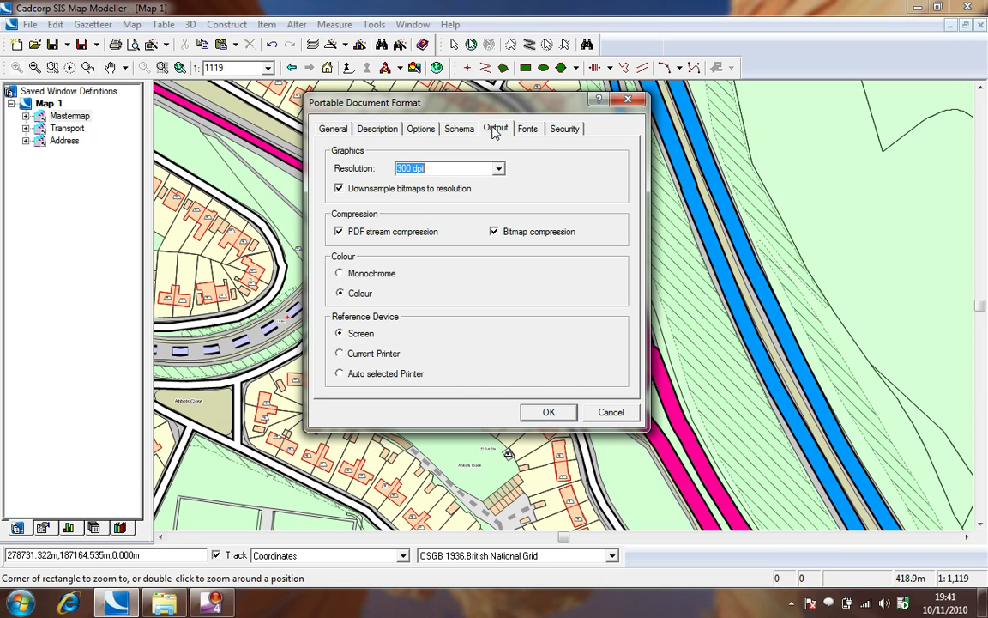
left_click(499, 170)
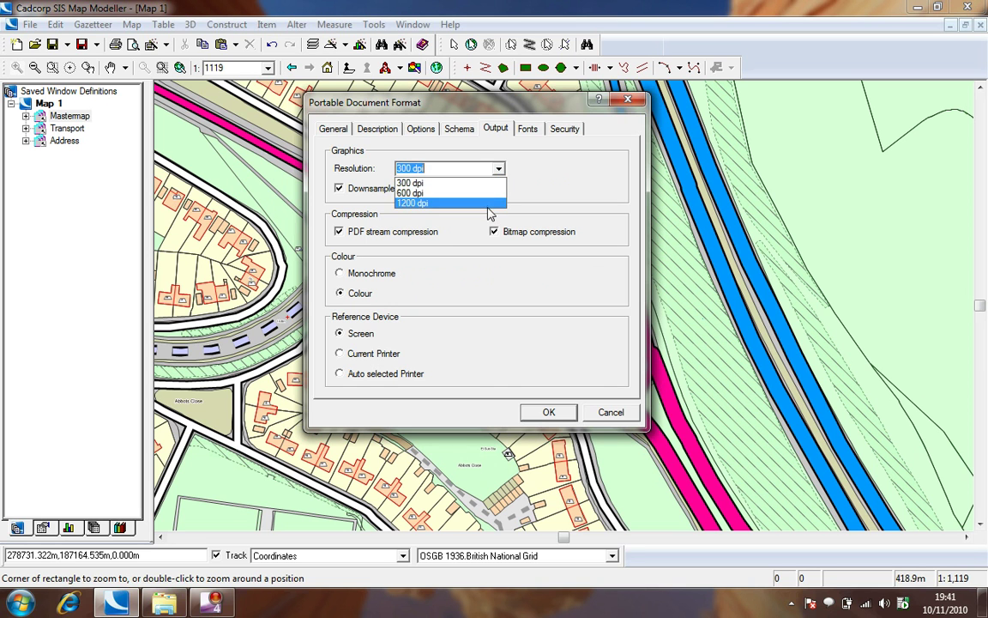
left_click(499, 169)
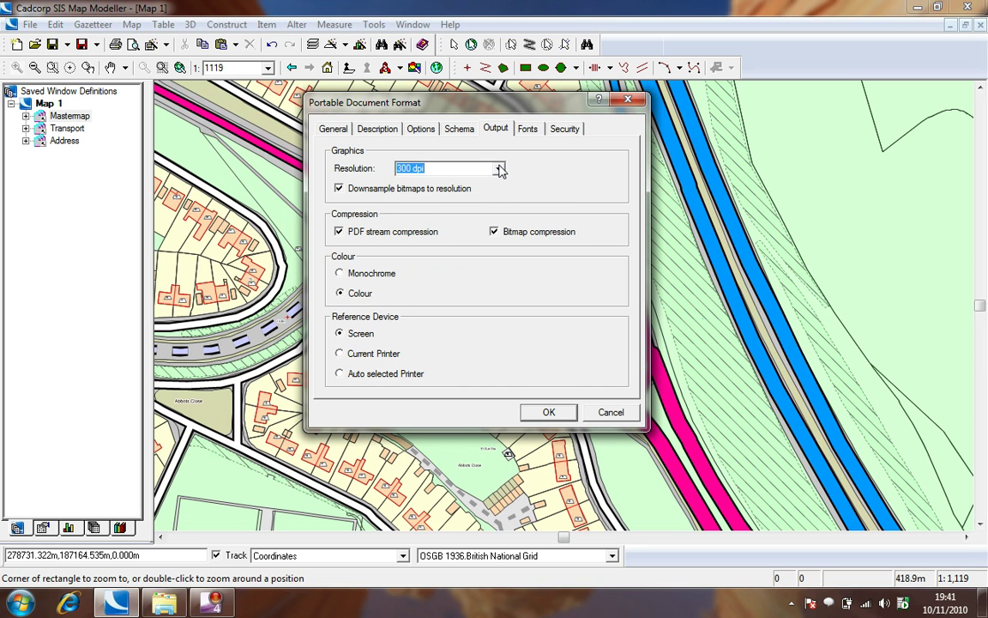
left_click(526, 129)
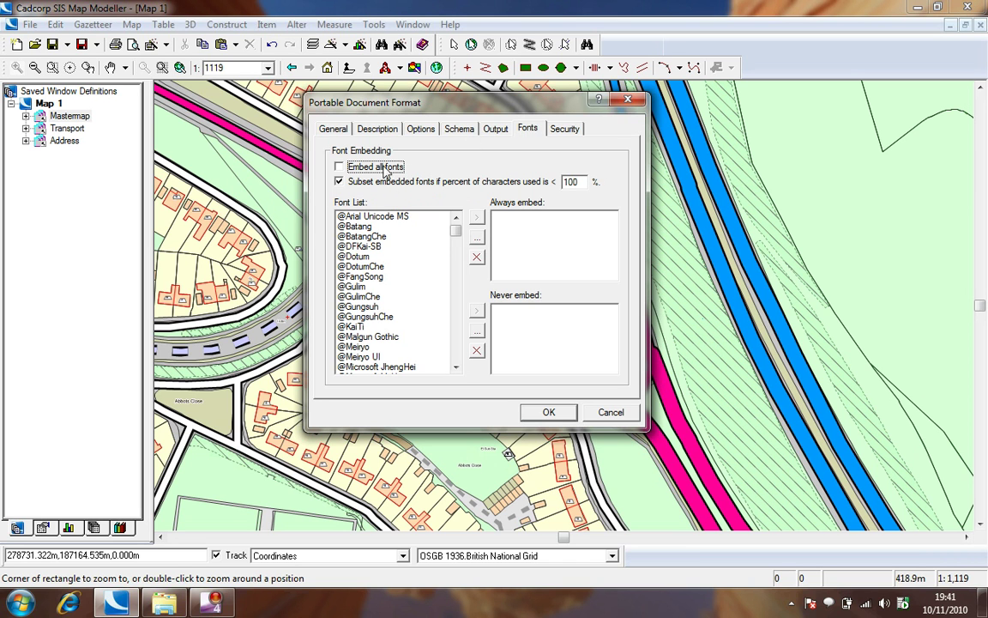
left_click(565, 130)
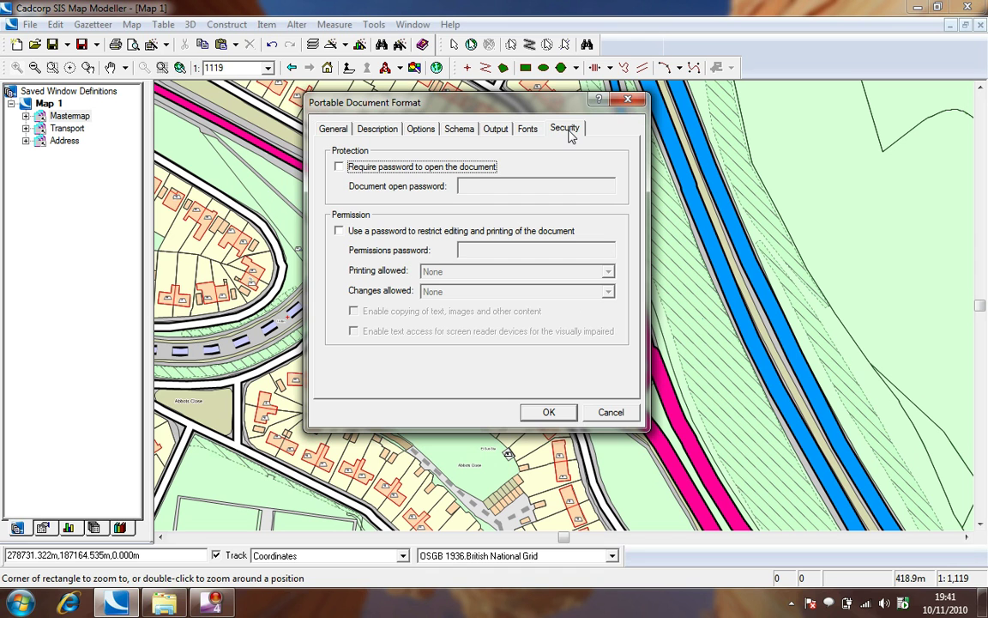
Step: Leave both open and permissions passwords unset and export the PDF with OK
left_click(468, 175)
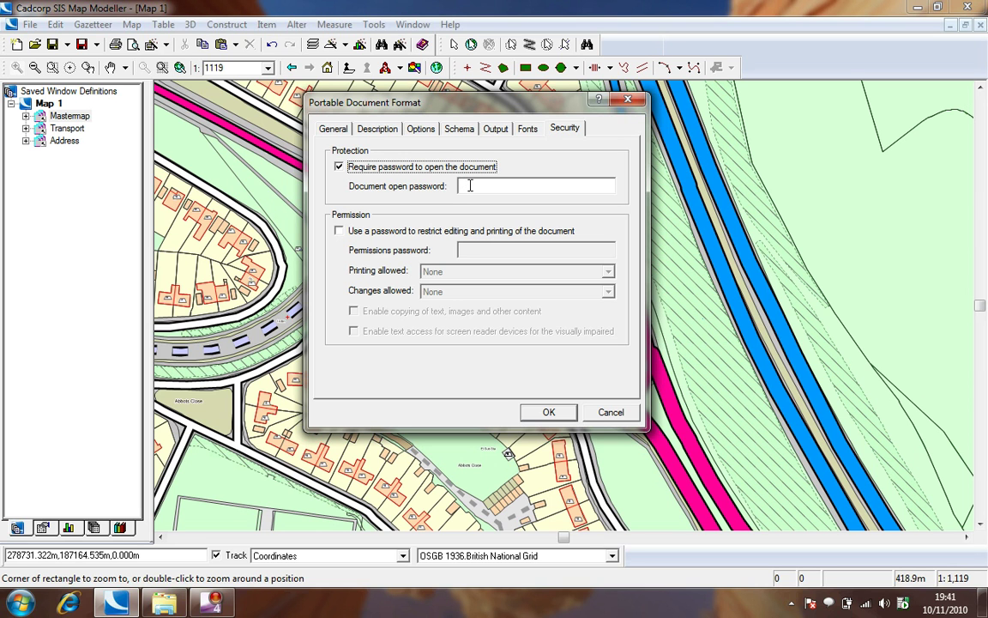
left_click(394, 160)
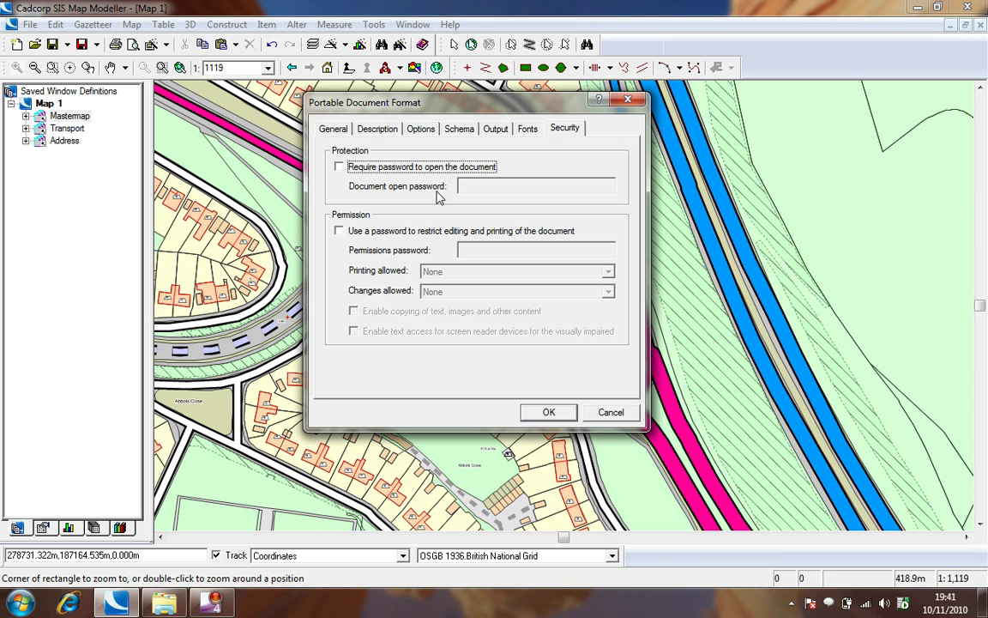
left_click(440, 231)
left_click(459, 250)
left_click(471, 273)
left_click(468, 274)
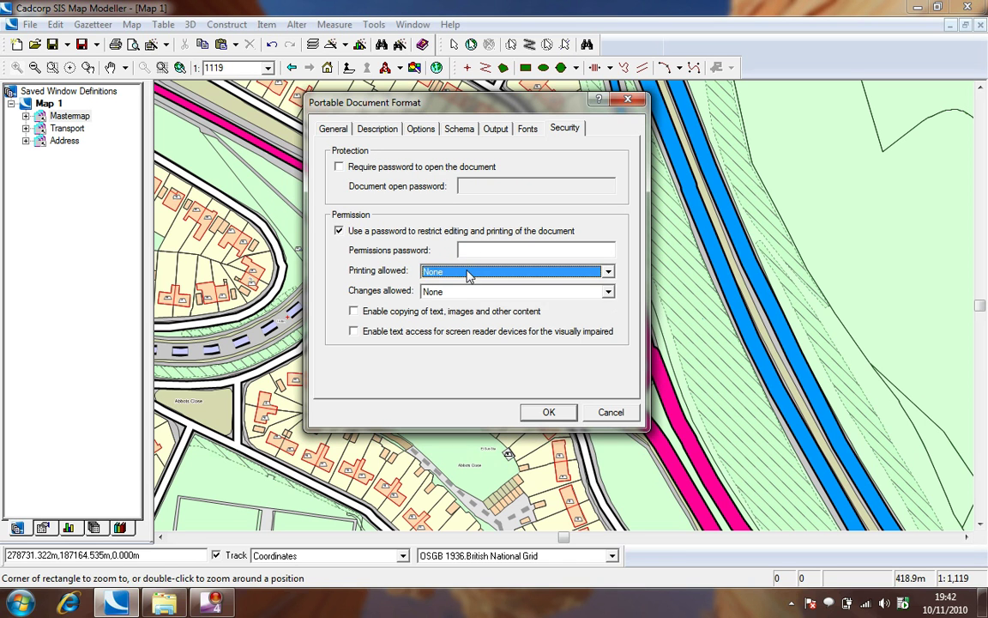
left_click(466, 292)
left_click(466, 293)
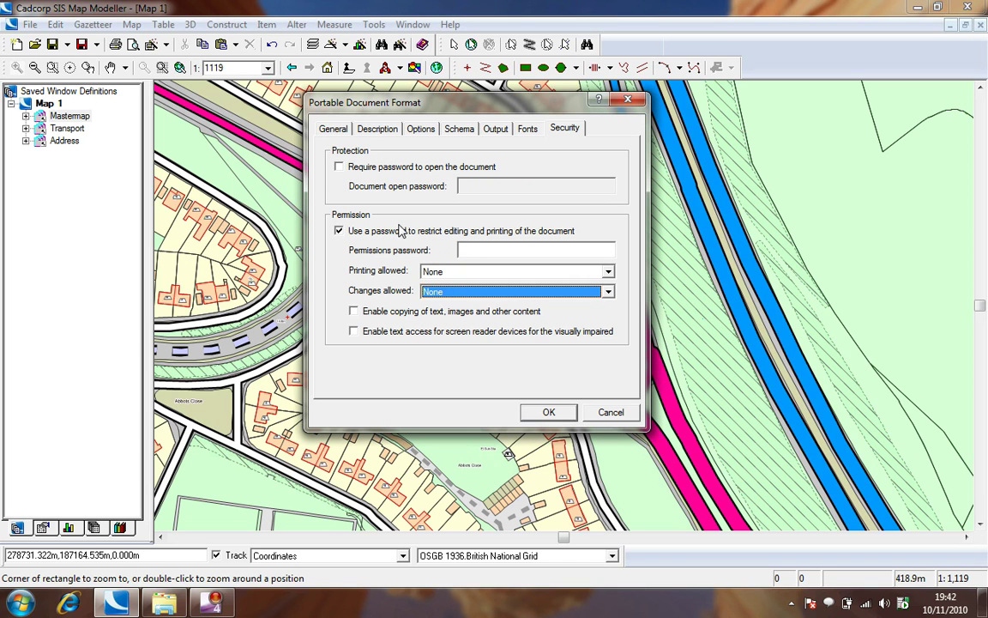
left_click(400, 236)
left_click(400, 237)
left_click(547, 412)
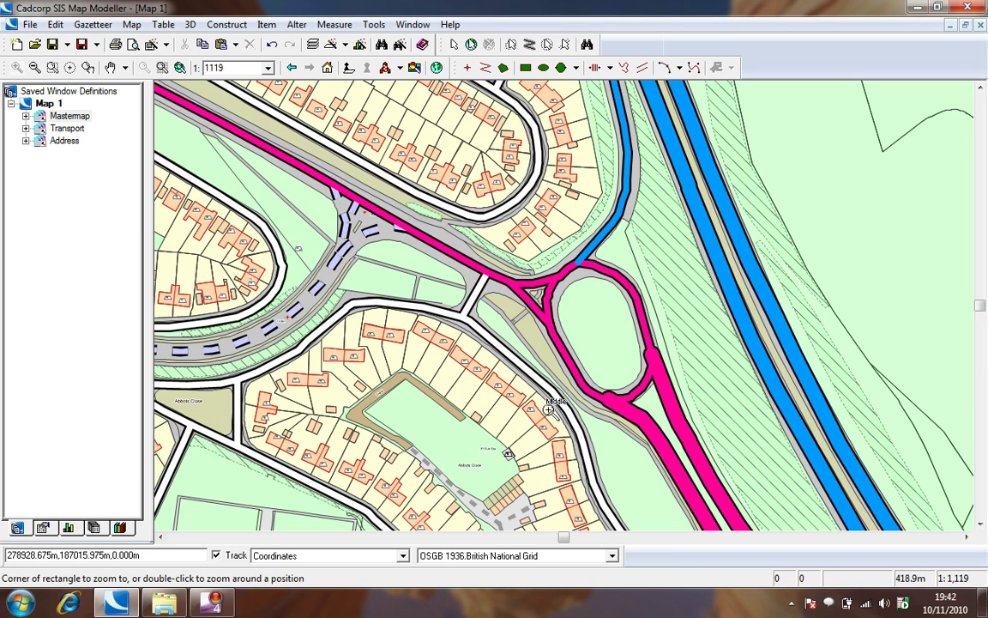
Step: Open My map.pdf in Adobe Reader, hide then re-show Address, Transport and Mastermap, and show Item Properties
left_click(918, 8)
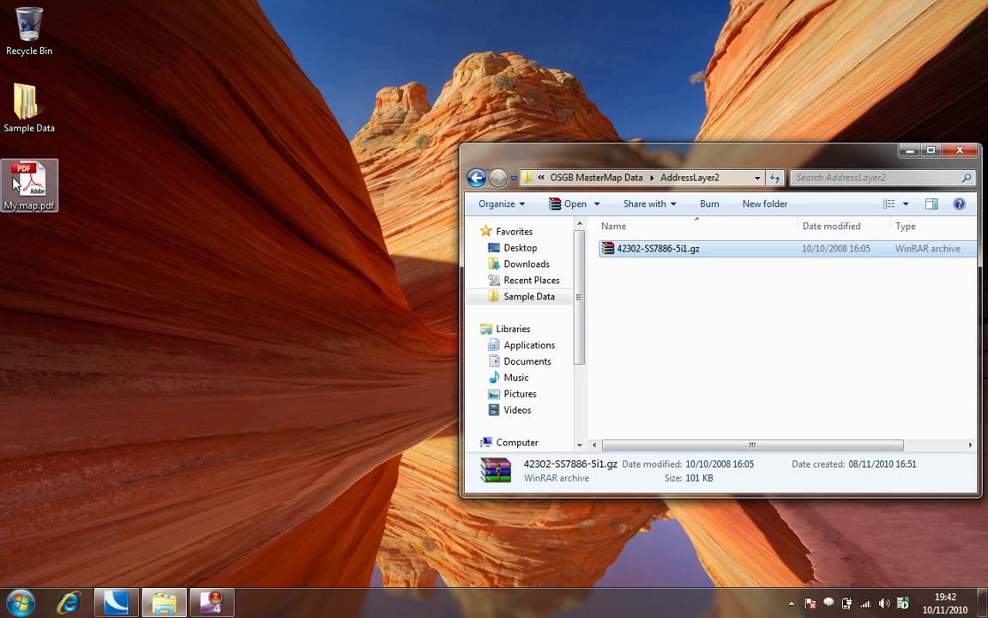
double_click(26, 169)
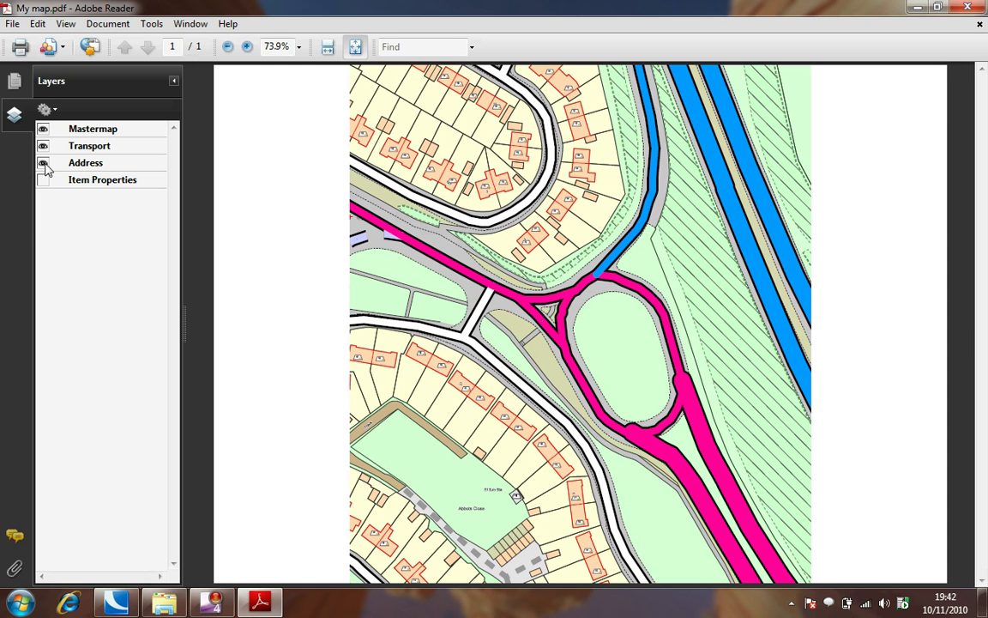
left_click(45, 163)
left_click(43, 146)
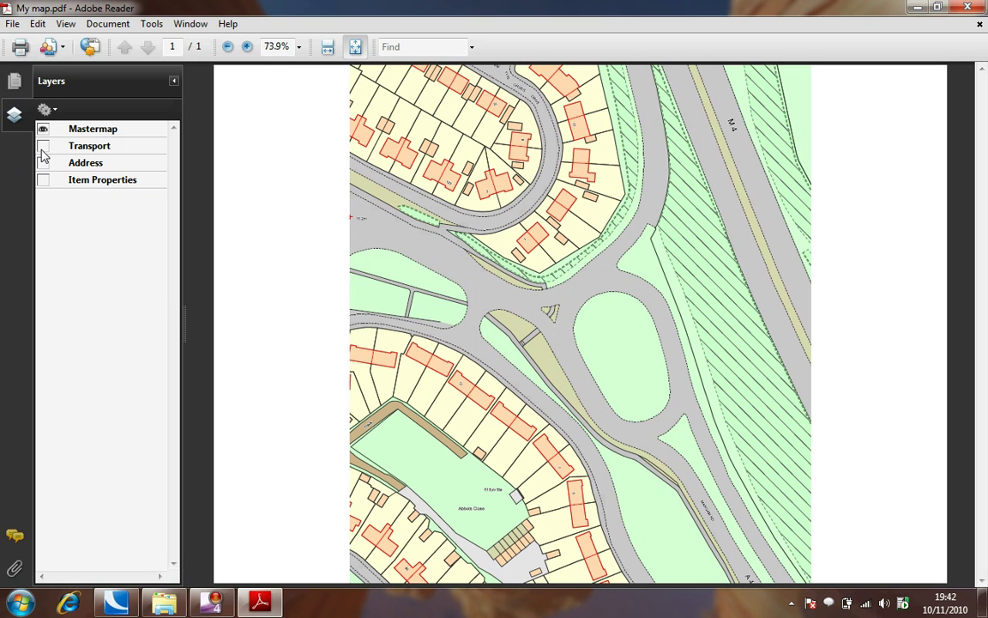
left_click(43, 129)
left_click(44, 130)
left_click(43, 147)
left_click(43, 163)
left_click(45, 180)
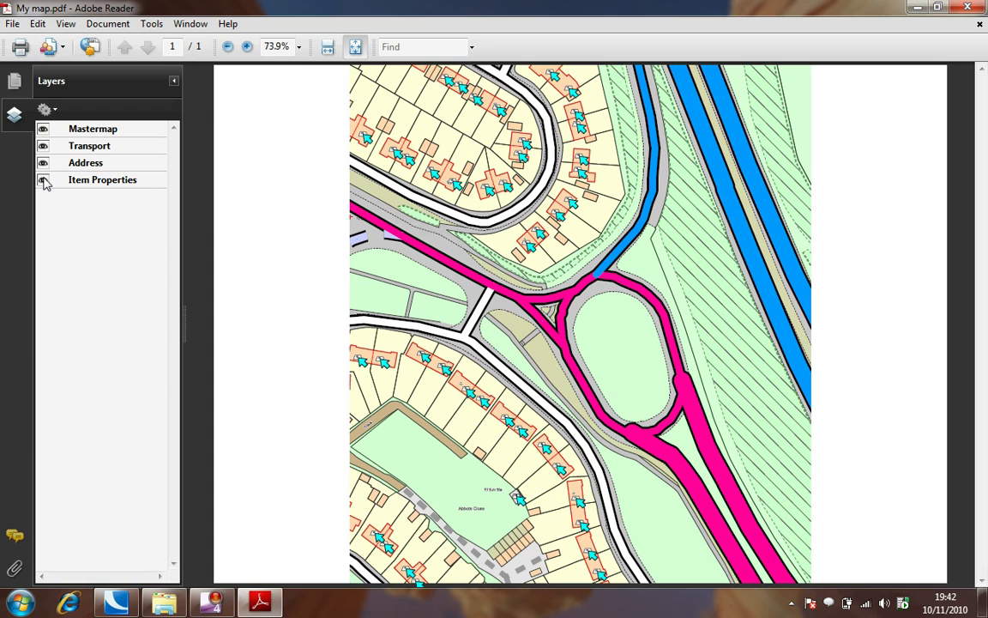